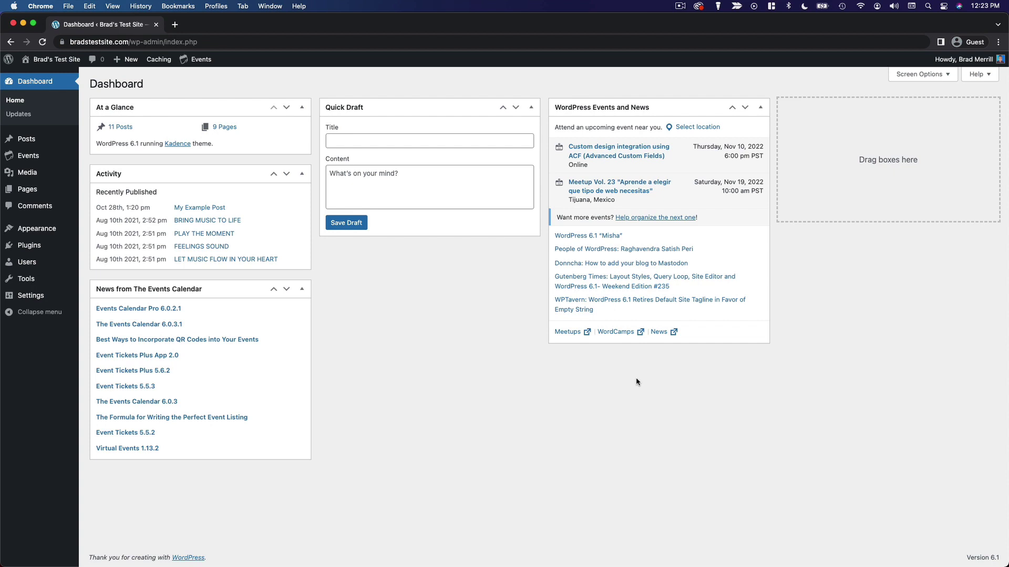
Go to Plugins > Add New and show the Popular plugins tab
{"action": "left_click", "coordinate": [49, 249]}
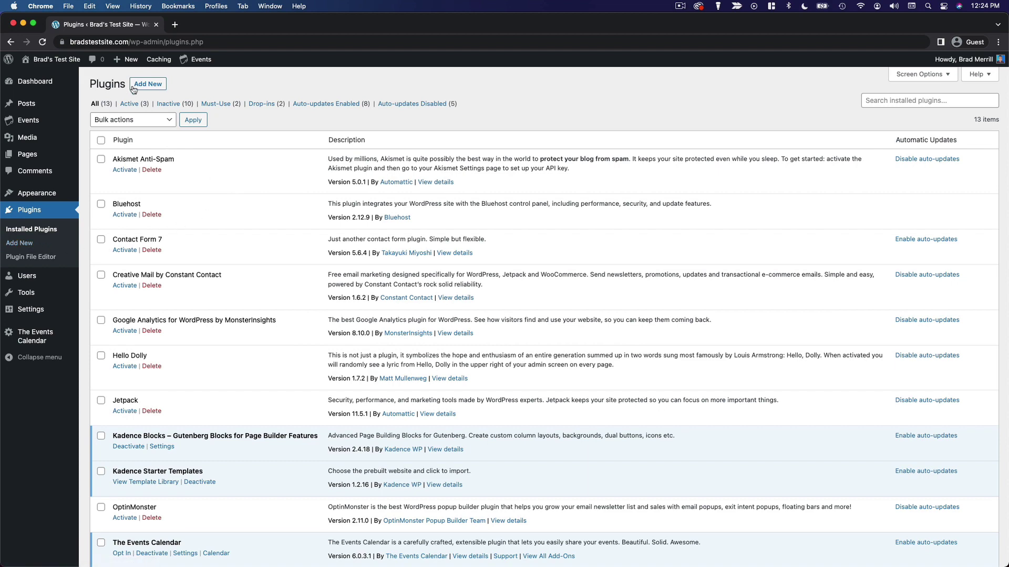
{"action": "left_click", "coordinate": [148, 84]}
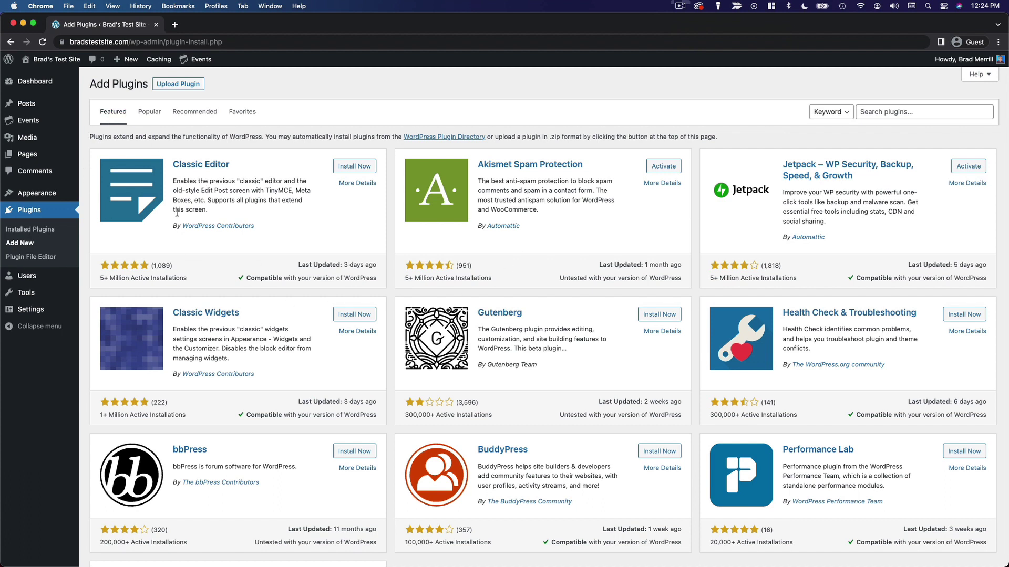
{"action": "left_click", "coordinate": [150, 113]}
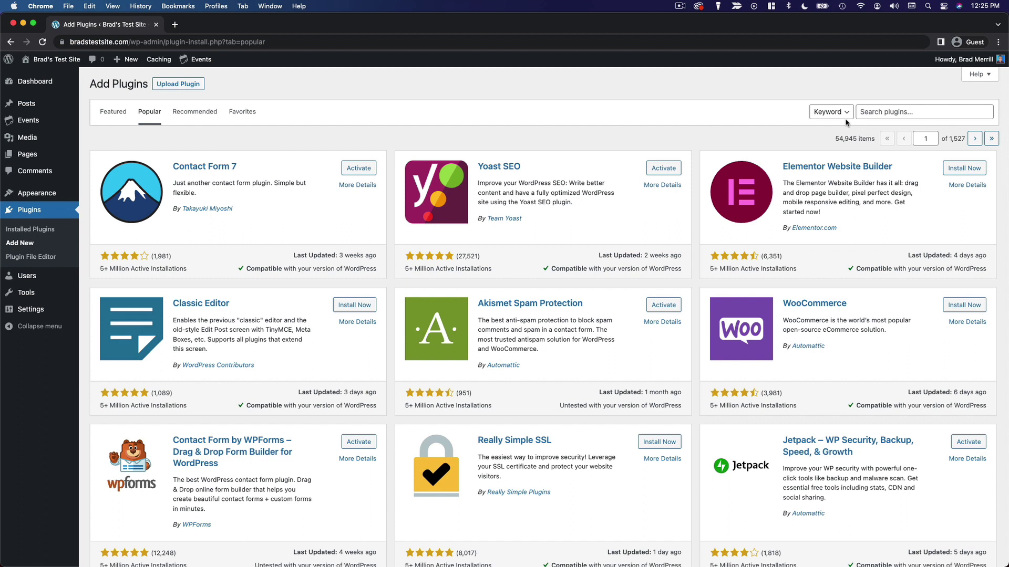
Search plugins for 'social buttons' and open Simple Share Buttons Adder from the results
{"action": "left_click", "coordinate": [897, 111]}
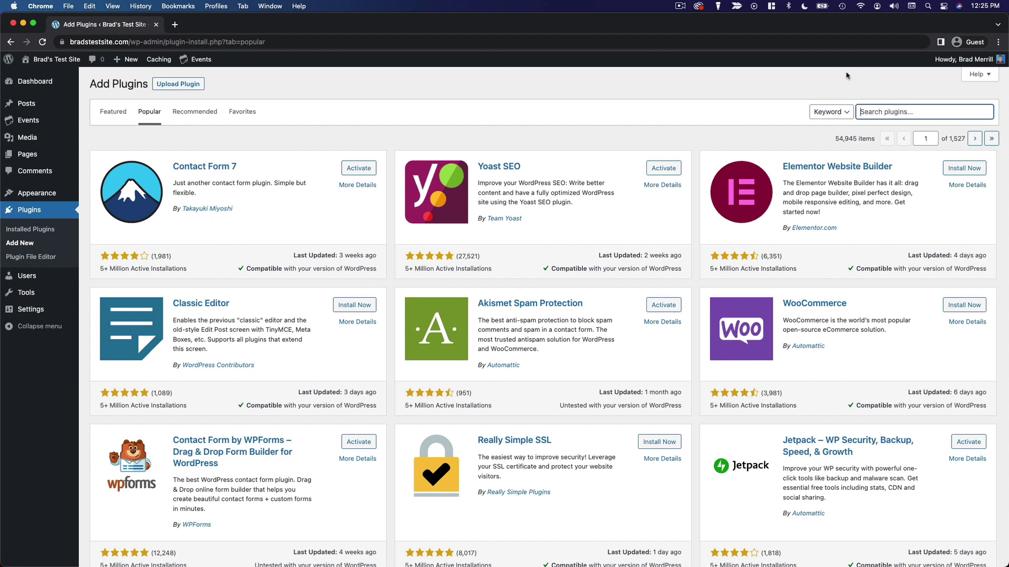
{"action": "type", "text": "social bu"}
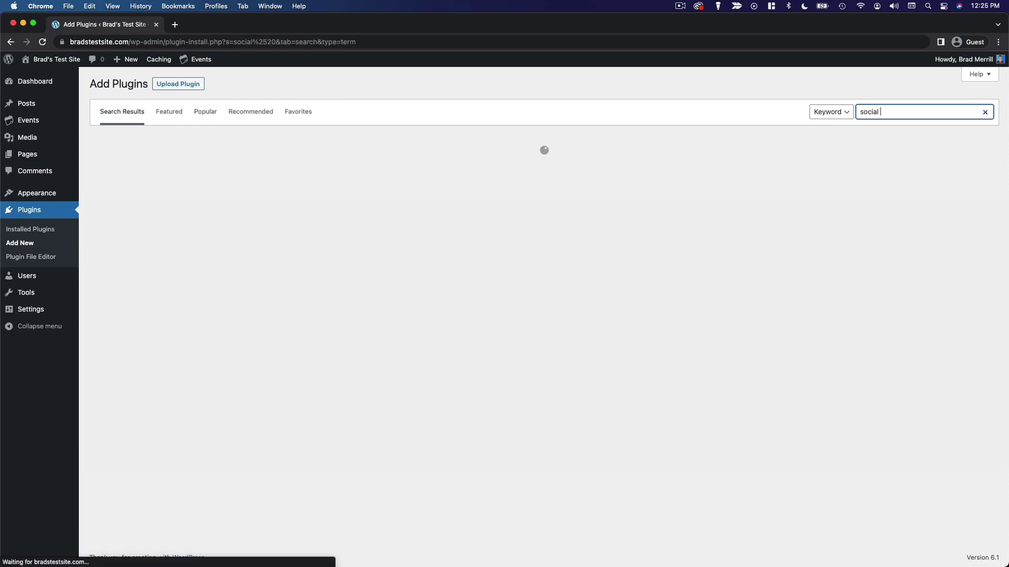
{"action": "type", "text": "ttons"}
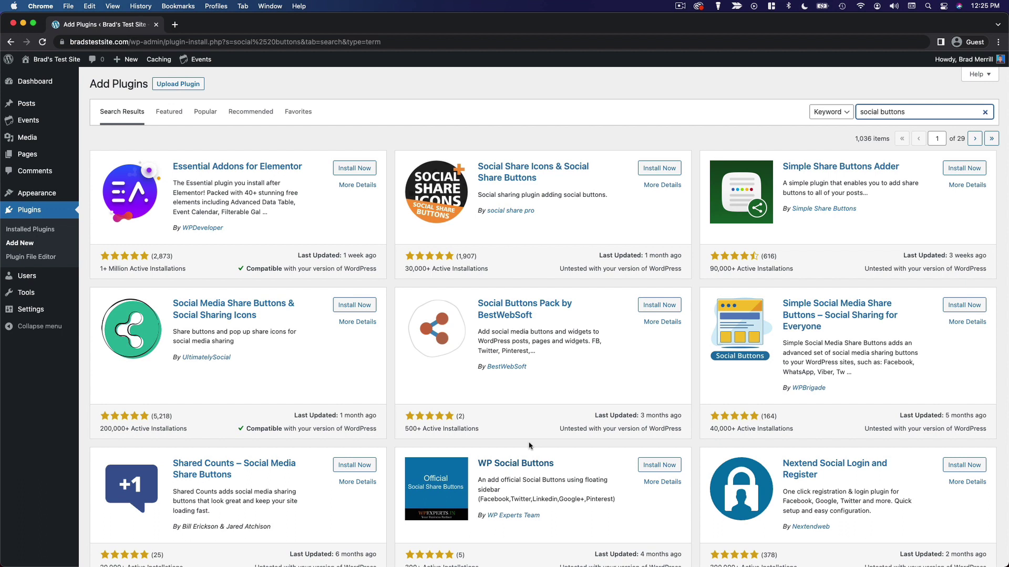
{"action": "left_click", "coordinate": [769, 265]}
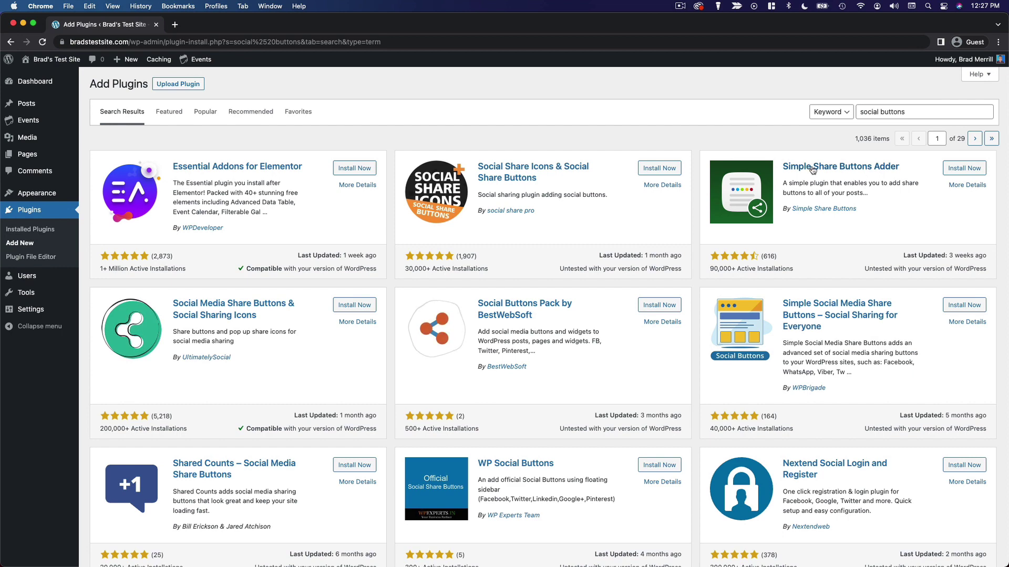
Open the Simple Share Buttons Adder details and check its last-updated date
{"action": "left_click", "coordinate": [887, 167]}
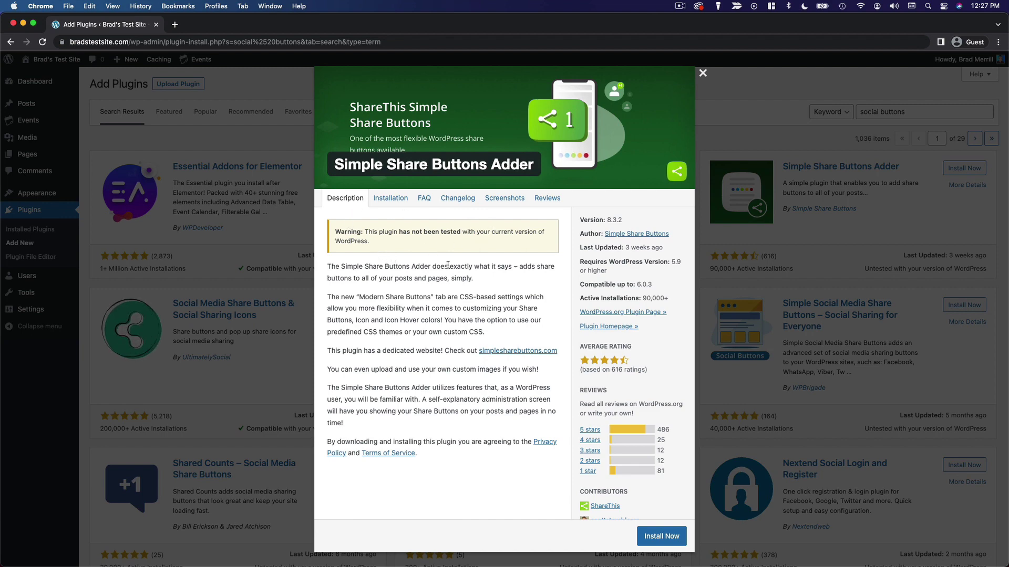
{"action": "left_click_drag", "start_coordinate": [663, 248], "coordinate": [579, 248]}
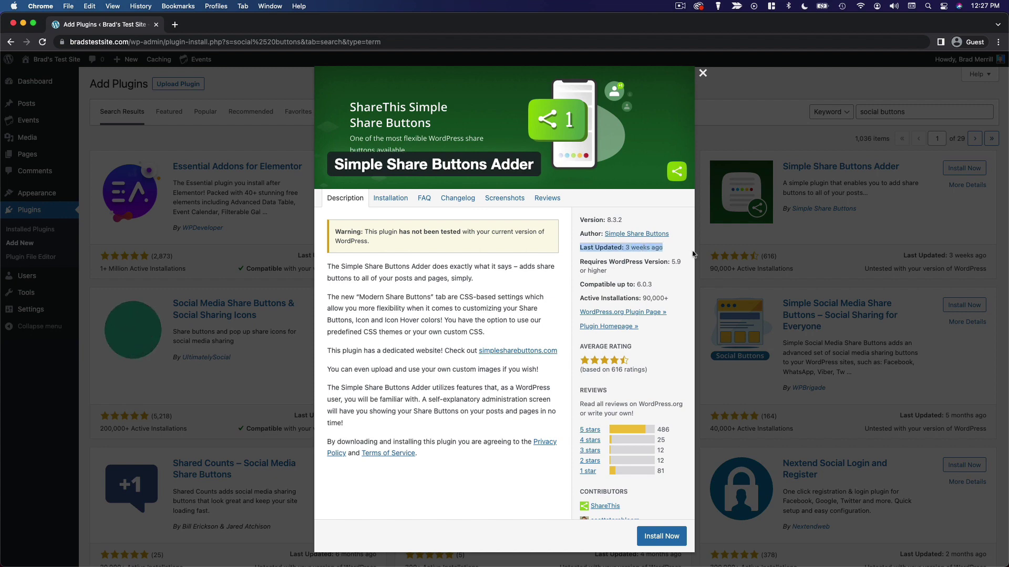
{"action": "left_click", "coordinate": [682, 248]}
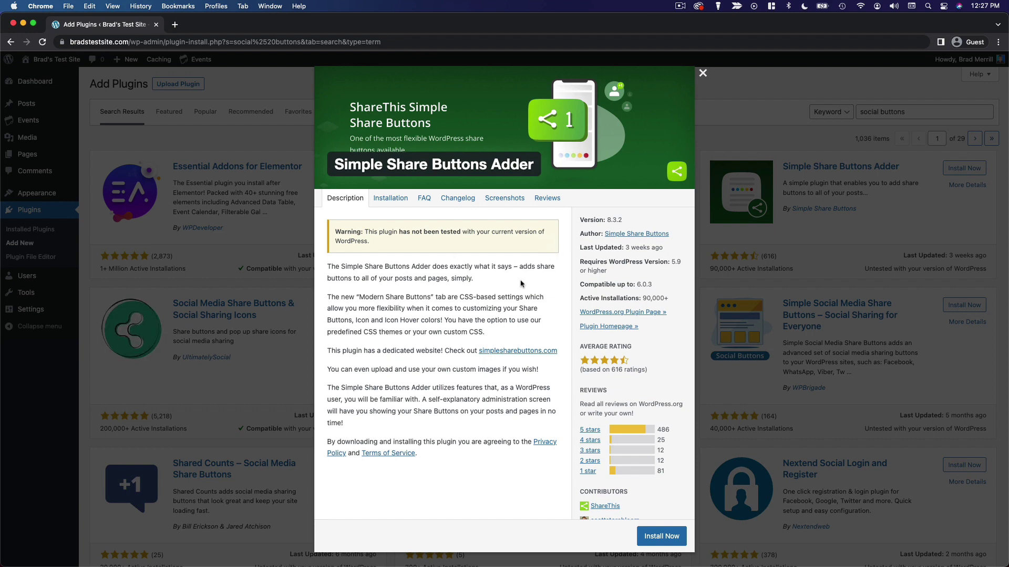
Browse the plugin's screenshots, then read through its user reviews
{"action": "left_click", "coordinate": [514, 201]}
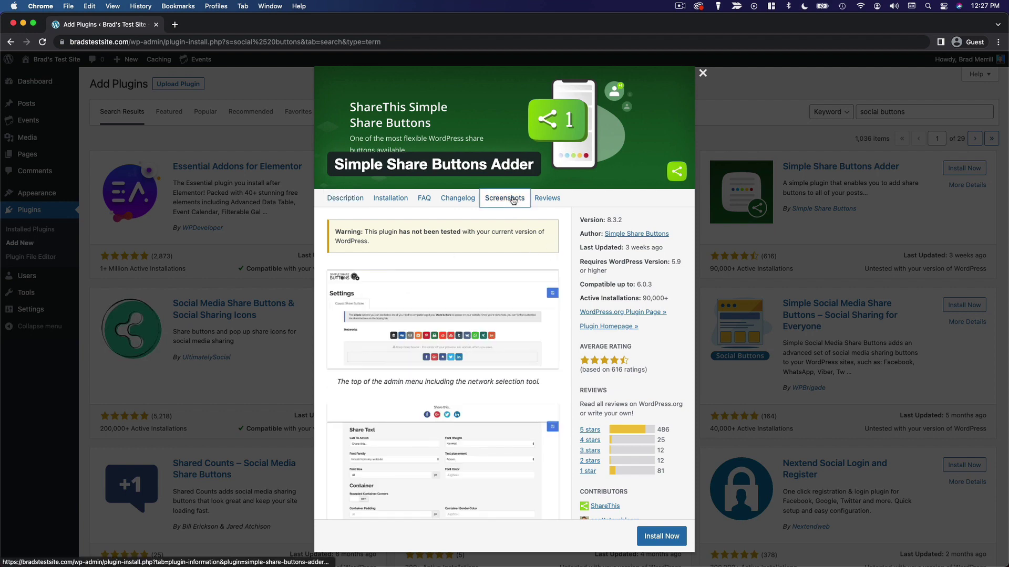
{"action": "scroll", "coordinate": [524, 219], "scroll_direction": "down", "scroll_amount": 10}
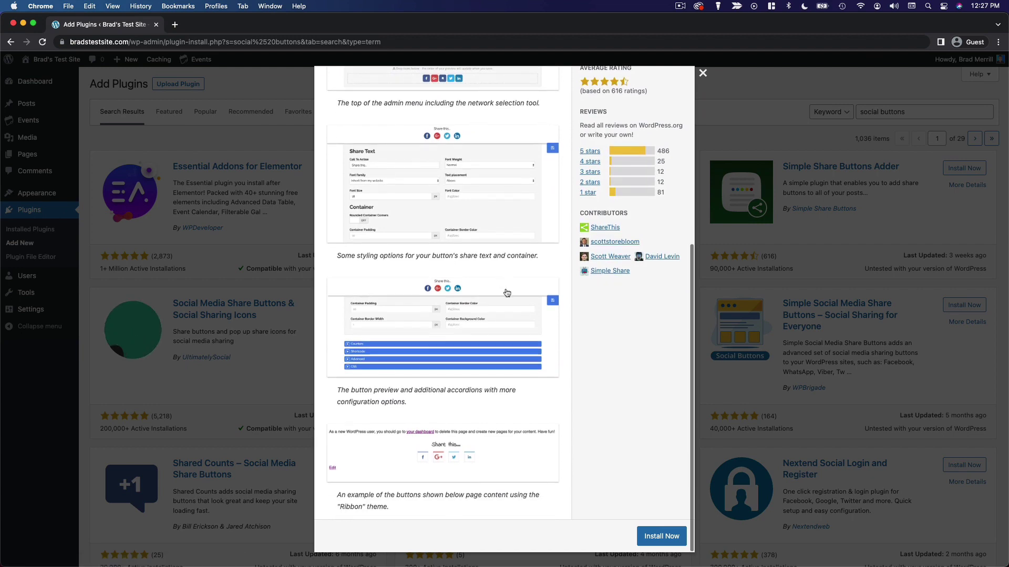
{"action": "scroll", "coordinate": [532, 315], "scroll_direction": "up", "scroll_amount": 6}
{"action": "scroll", "coordinate": [531, 315], "scroll_direction": "up", "scroll_amount": 4}
{"action": "left_click", "coordinate": [539, 204]}
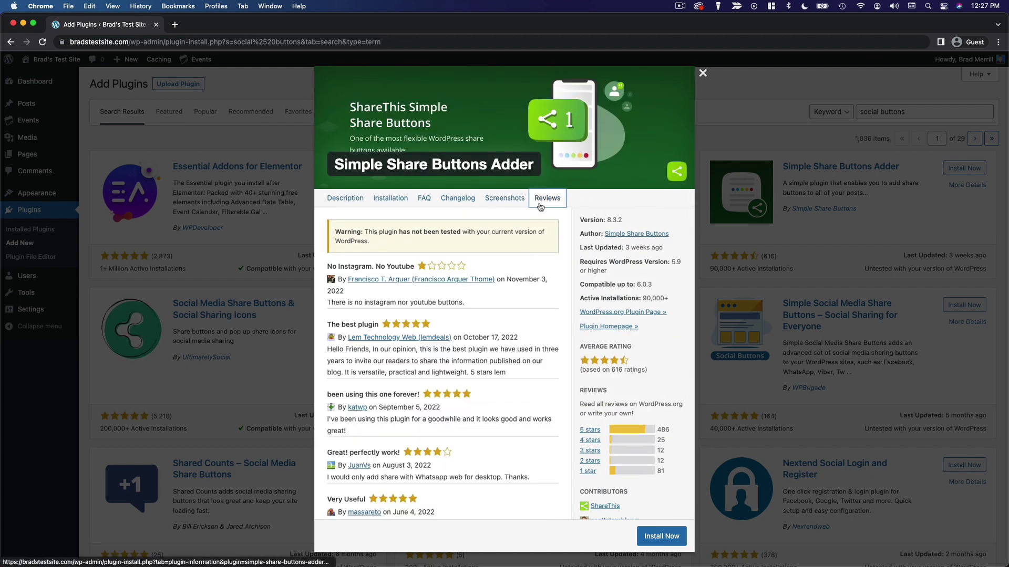
{"action": "scroll", "coordinate": [523, 398], "scroll_direction": "down", "scroll_amount": 3}
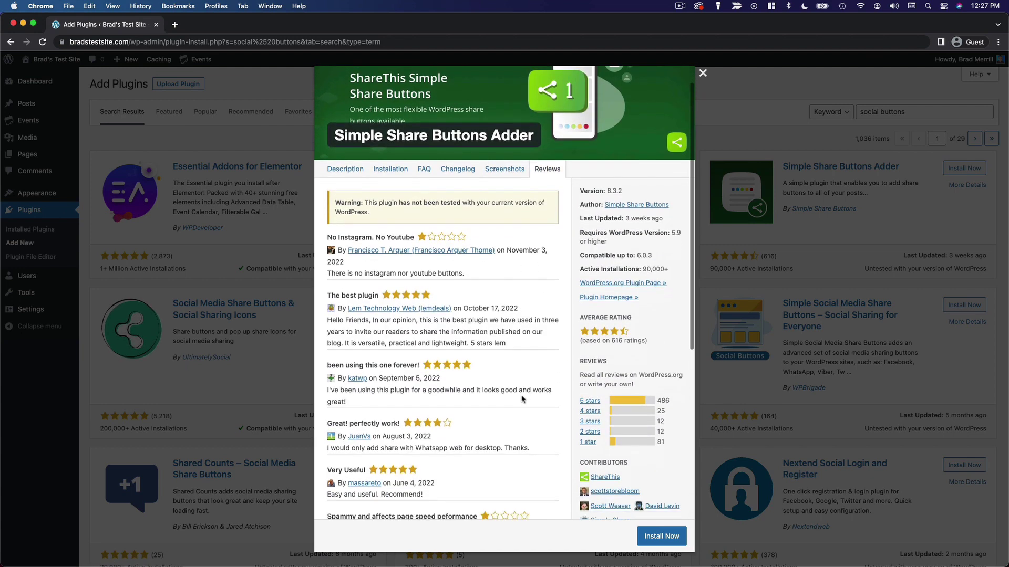
{"action": "scroll", "coordinate": [522, 398], "scroll_direction": "down", "scroll_amount": 10}
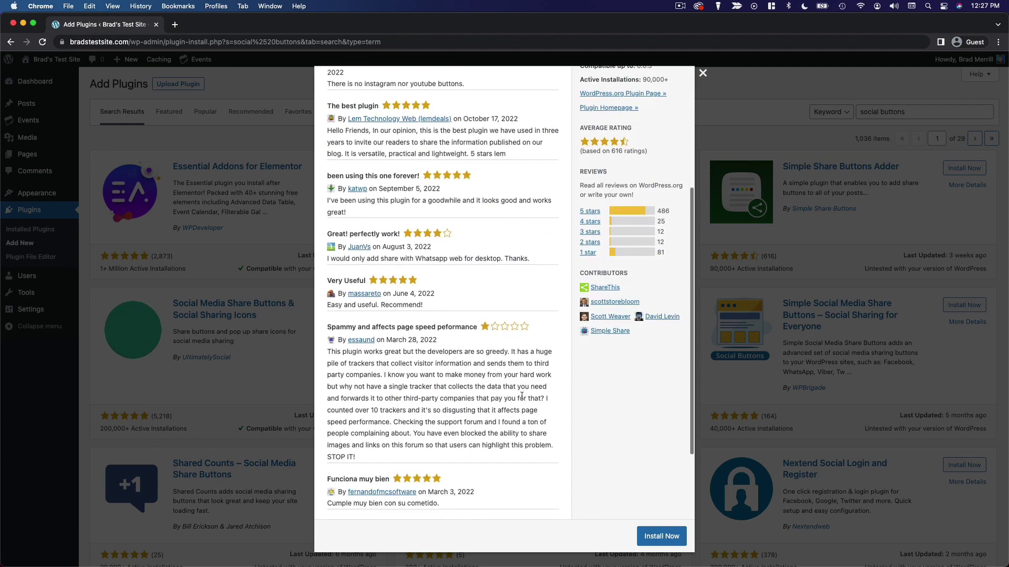
{"action": "scroll", "coordinate": [522, 396], "scroll_direction": "up", "scroll_amount": 12}
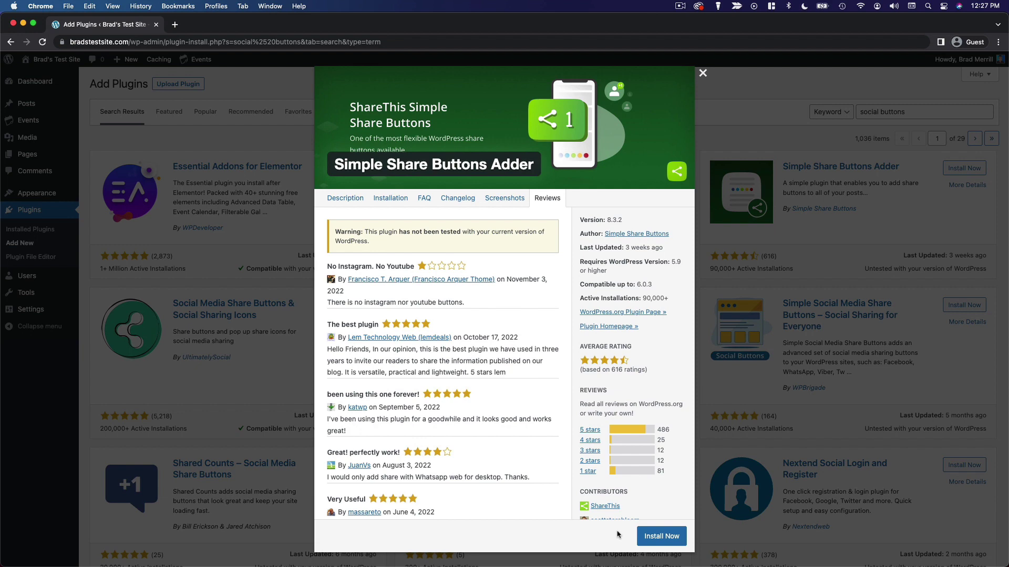
Close the details, find Duplicate Page among Popular plugins, and install and activate it
{"action": "left_click", "coordinate": [703, 73]}
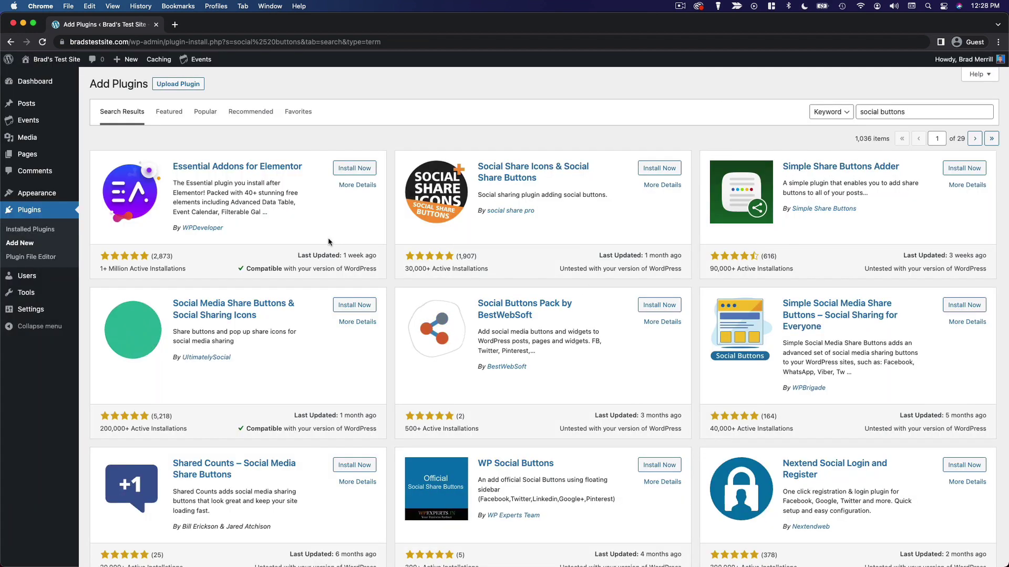
{"action": "left_click", "coordinate": [215, 119]}
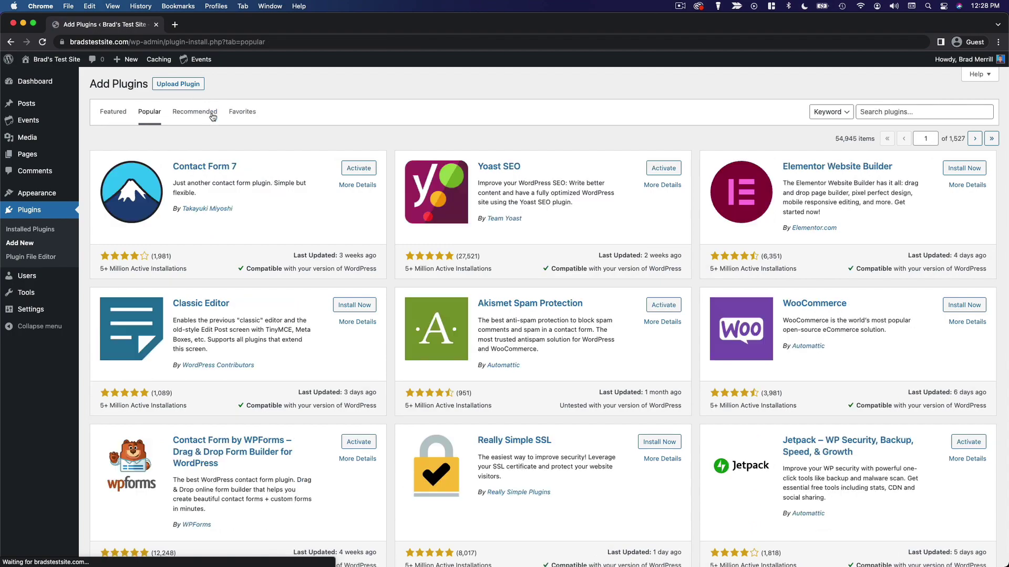
{"action": "scroll", "coordinate": [570, 315], "scroll_direction": "down", "scroll_amount": 7}
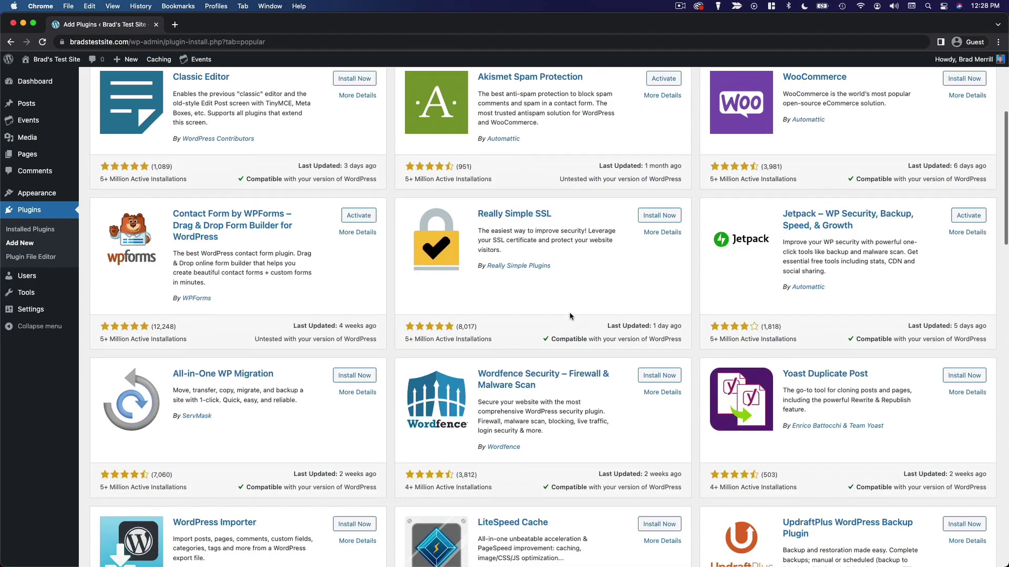
{"action": "scroll", "coordinate": [570, 315], "scroll_direction": "down", "scroll_amount": 9}
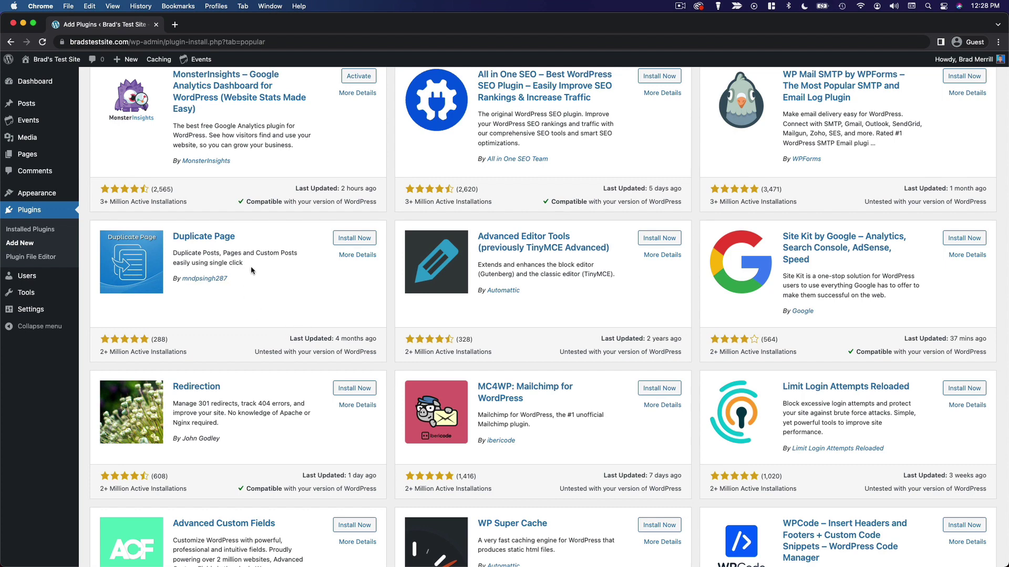
{"action": "left_click", "coordinate": [353, 237]}
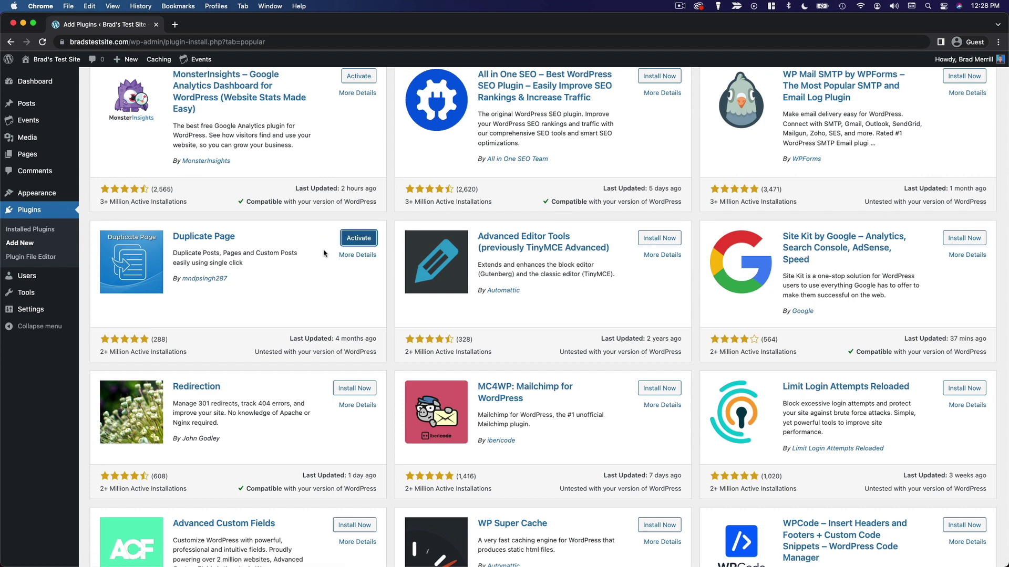
{"action": "left_click", "coordinate": [368, 244]}
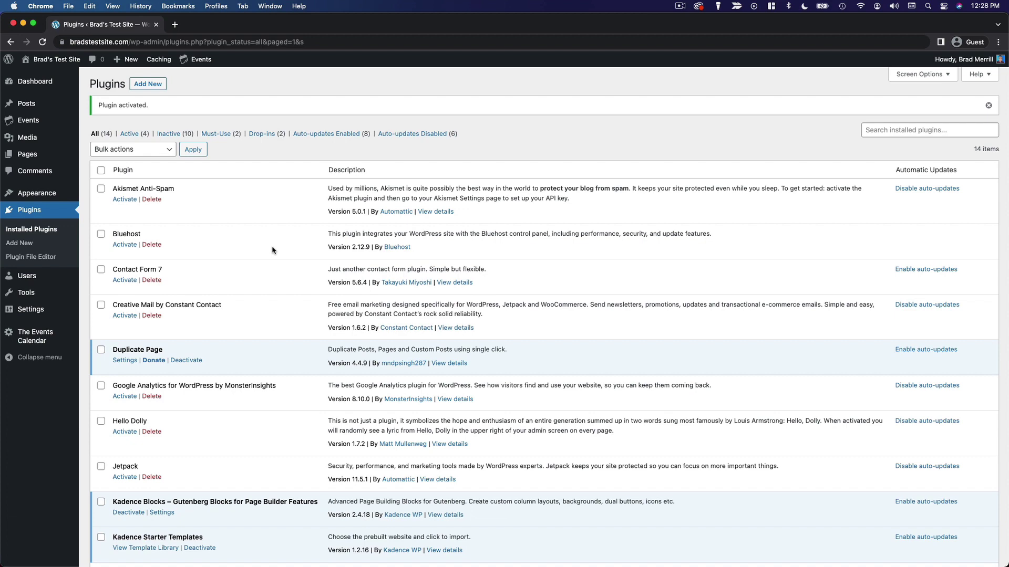
In Pages, duplicate the About Event page into a new Draft copy
{"action": "left_click", "coordinate": [59, 159]}
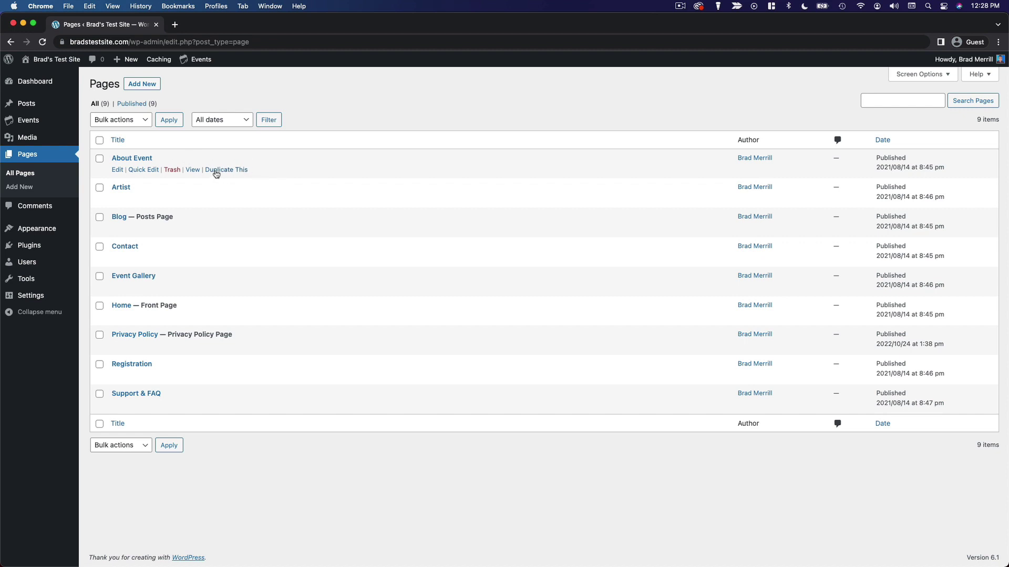
{"action": "left_click", "coordinate": [239, 172]}
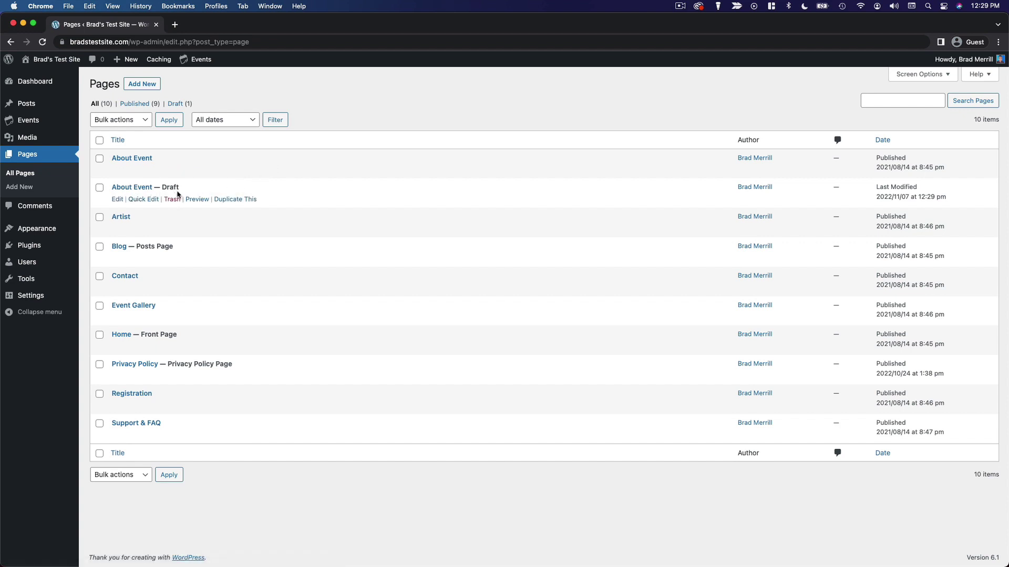
{"action": "left_click_drag", "start_coordinate": [163, 188], "coordinate": [183, 189]}
{"action": "left_click", "coordinate": [187, 189]}
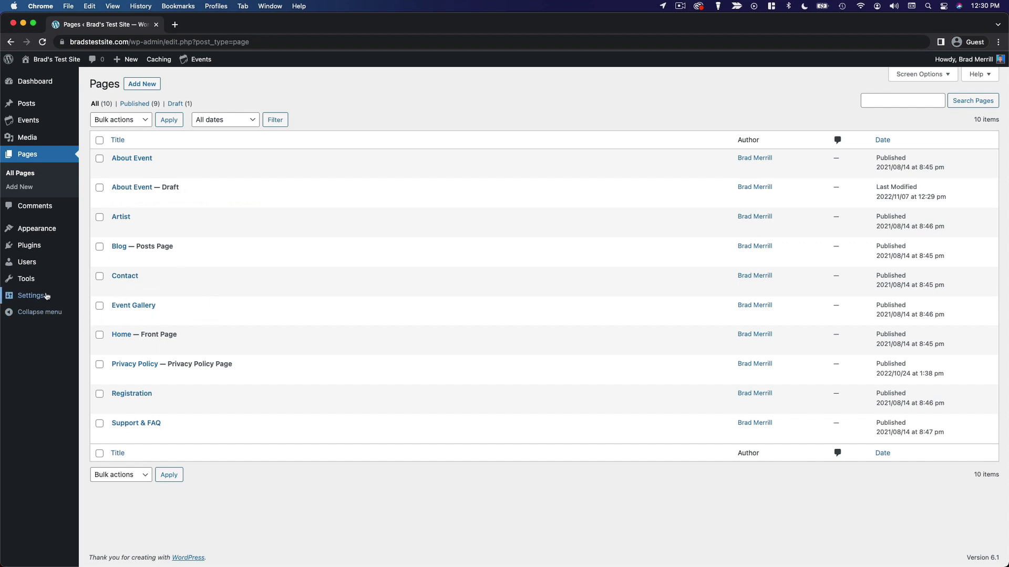
View Settings > Duplicate Page, then return to the Installed Plugins list
{"action": "mouse_move", "coordinate": [47, 296]}
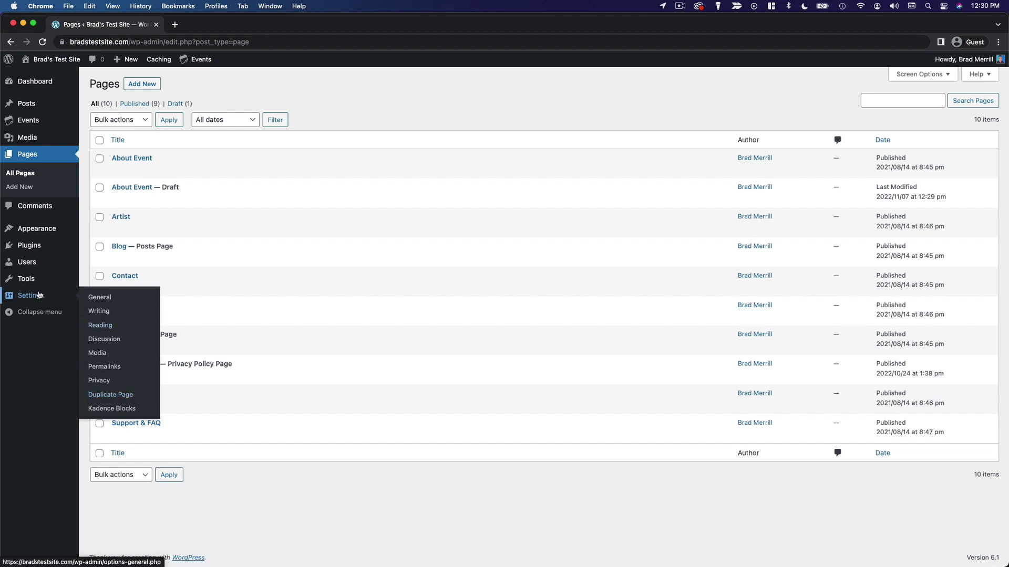
{"action": "left_click", "coordinate": [121, 396]}
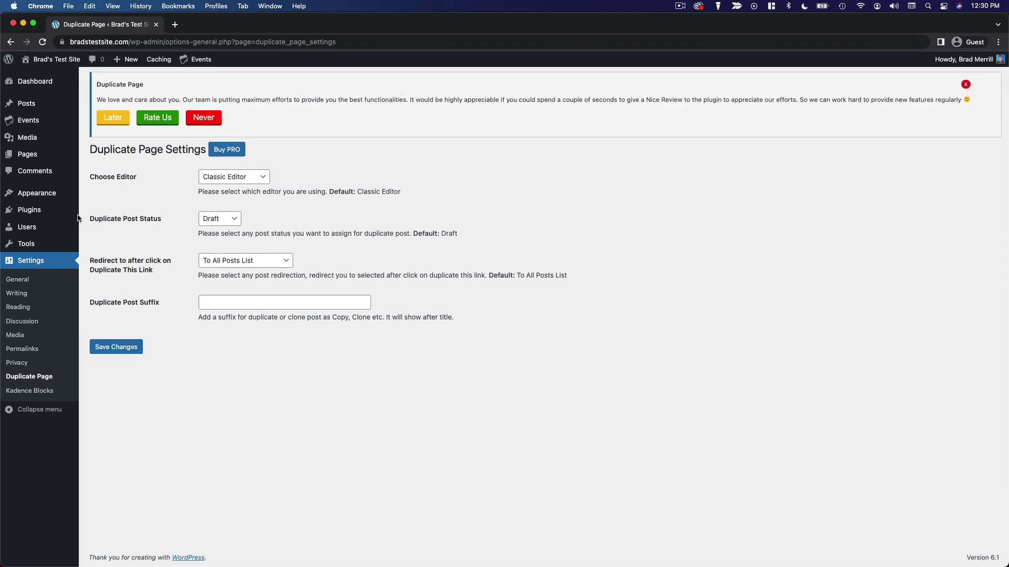
{"action": "left_click", "coordinate": [29, 209]}
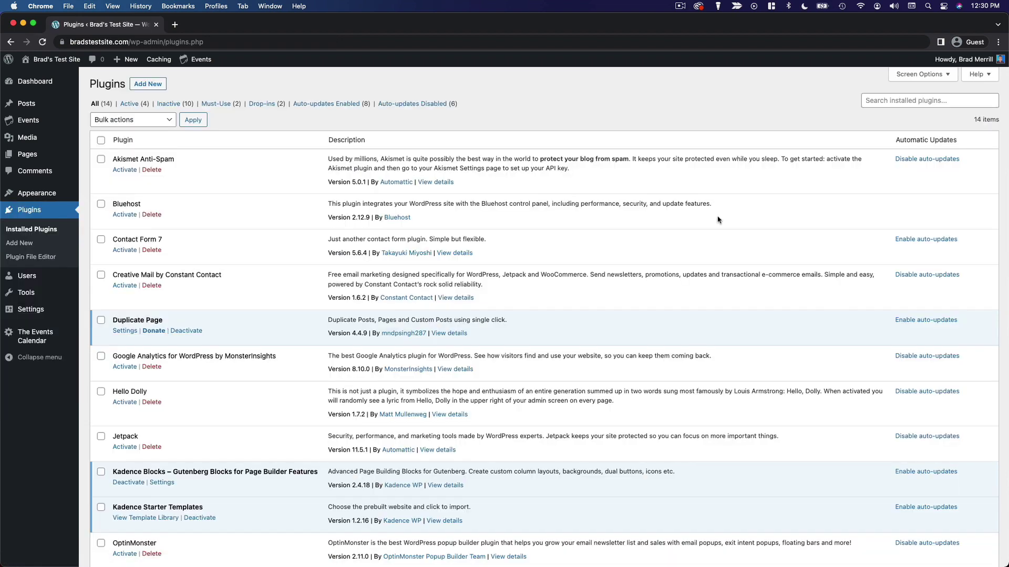